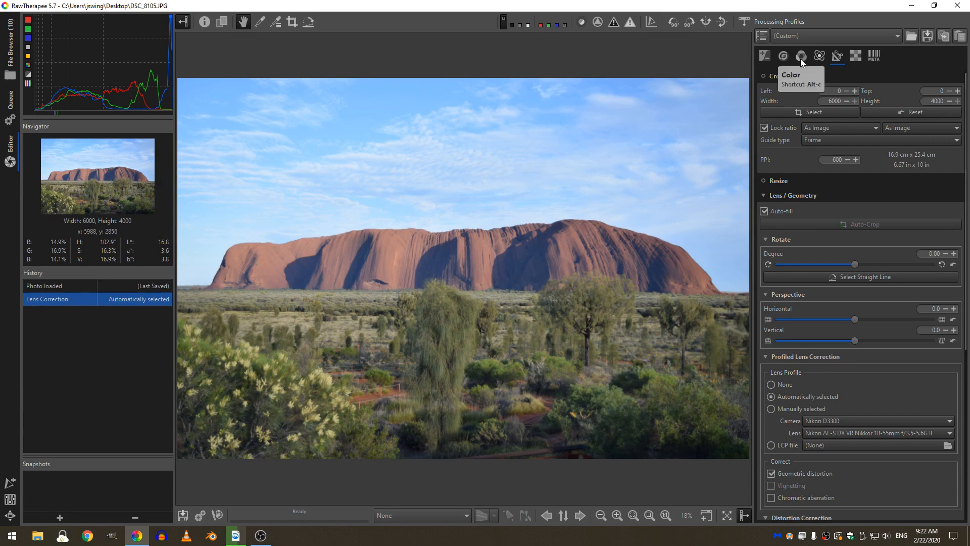
Set the photo's exposure compensation to -0.06 and Black to 1014, and collapse the Shadows/Highlights section.
{"action": "left_click", "coordinate": [765, 54]}
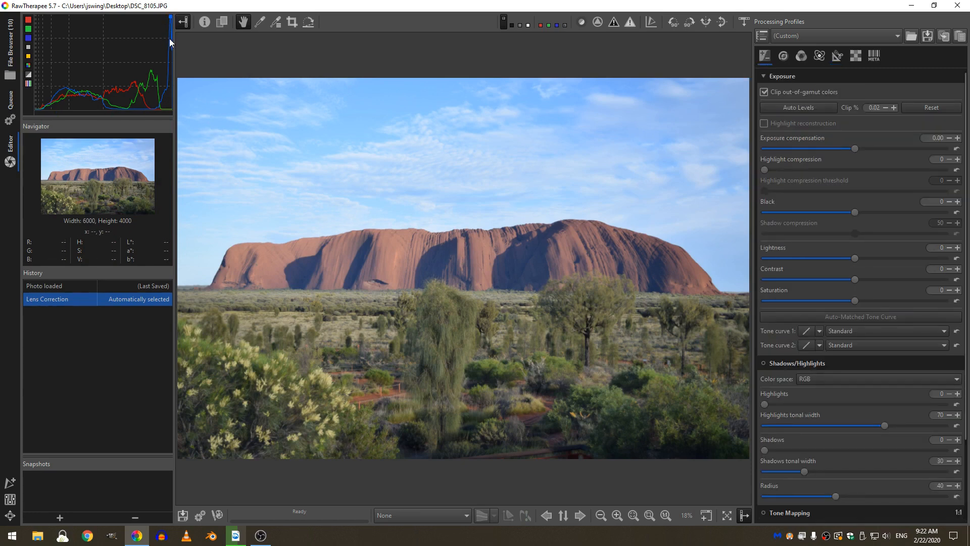
{"action": "left_click", "coordinate": [855, 148]}
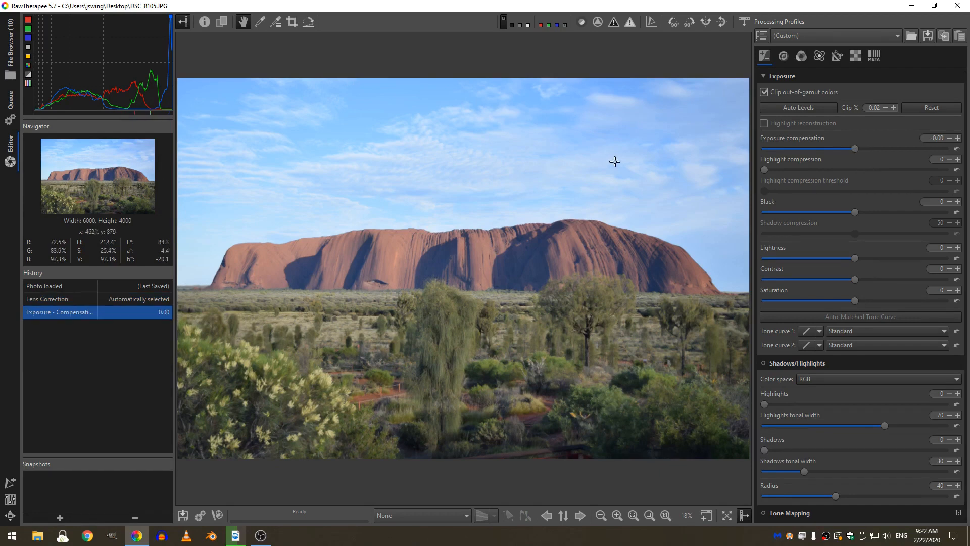
{"action": "left_click", "coordinate": [948, 138]}
{"action": "left_click_drag", "start_coordinate": [853, 149], "coordinate": [855, 150]}
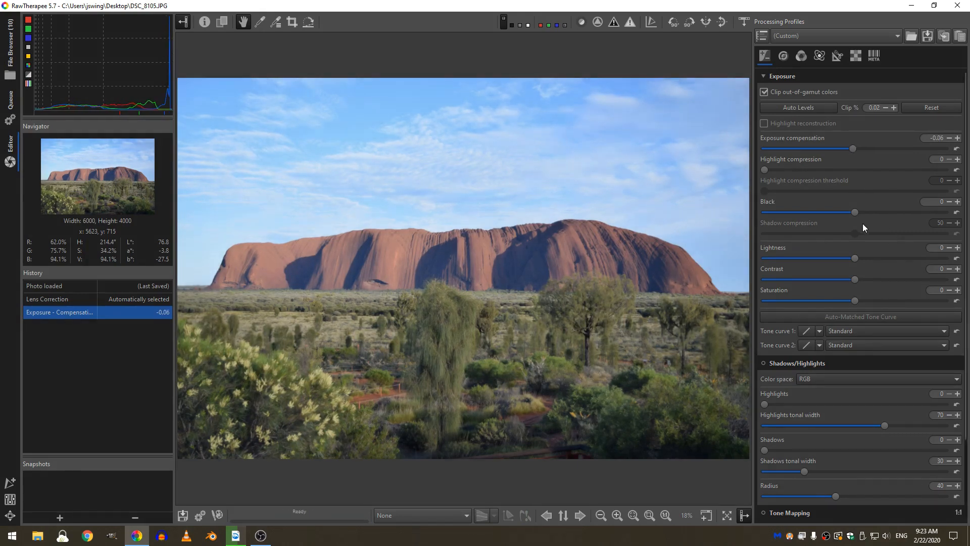
{"action": "left_click_drag", "start_coordinate": [856, 213], "coordinate": [864, 213]}
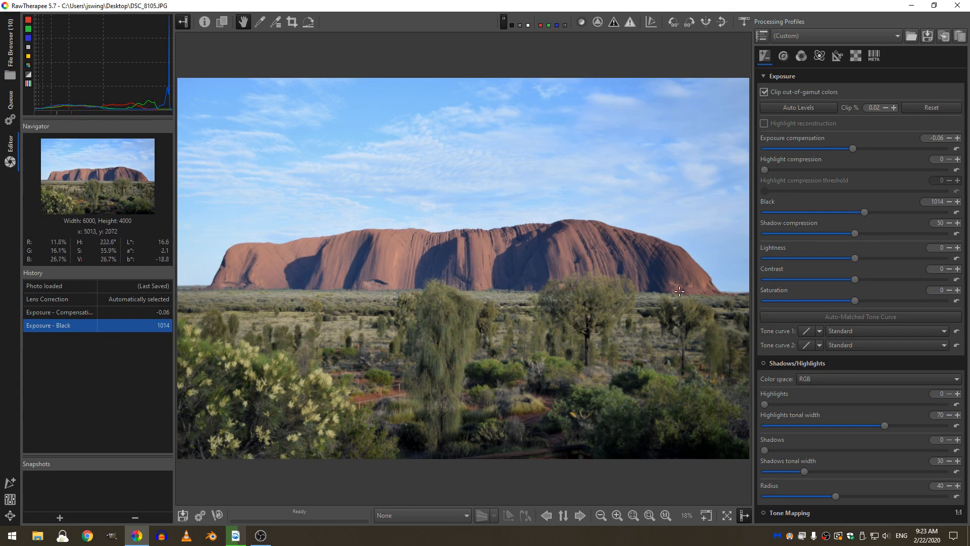
{"action": "left_click", "coordinate": [790, 363]}
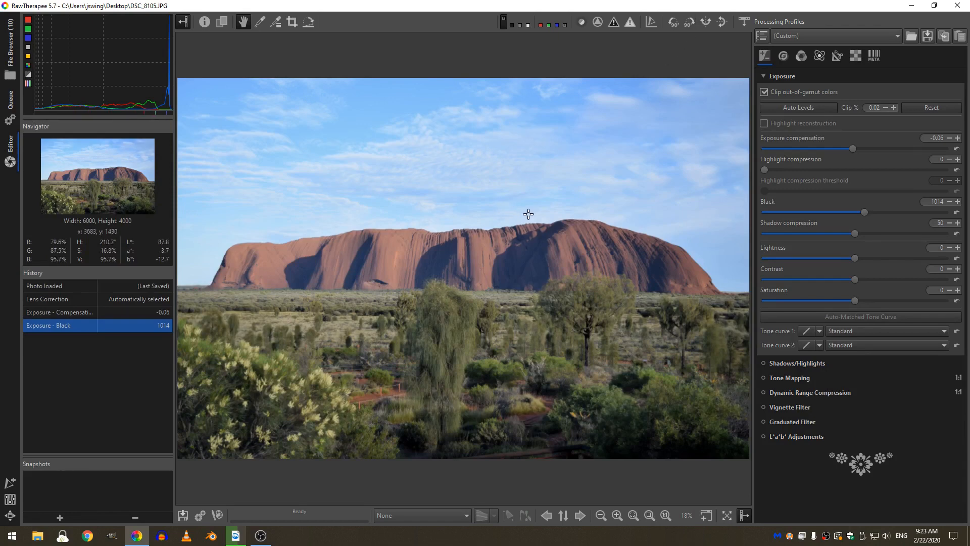
Enable Haze Removal and preview its depth map, returning to the normal image view.
{"action": "left_click", "coordinate": [783, 56]}
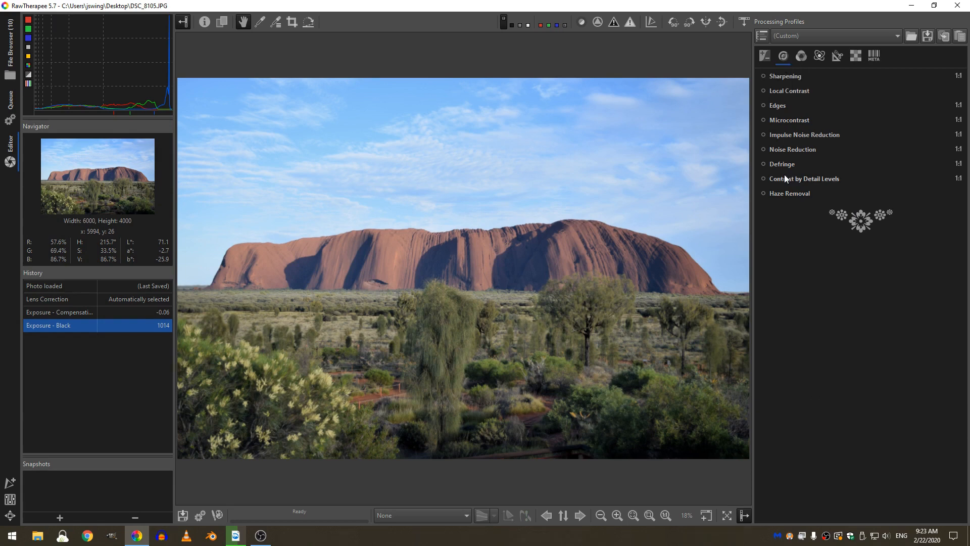
{"action": "left_click", "coordinate": [788, 193]}
{"action": "left_click", "coordinate": [764, 193]}
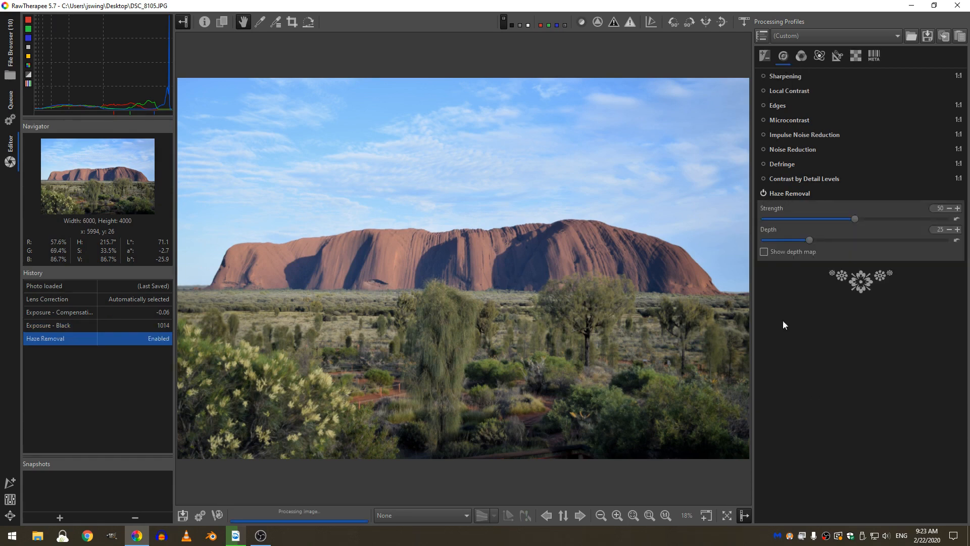
{"action": "left_click", "coordinate": [764, 251]}
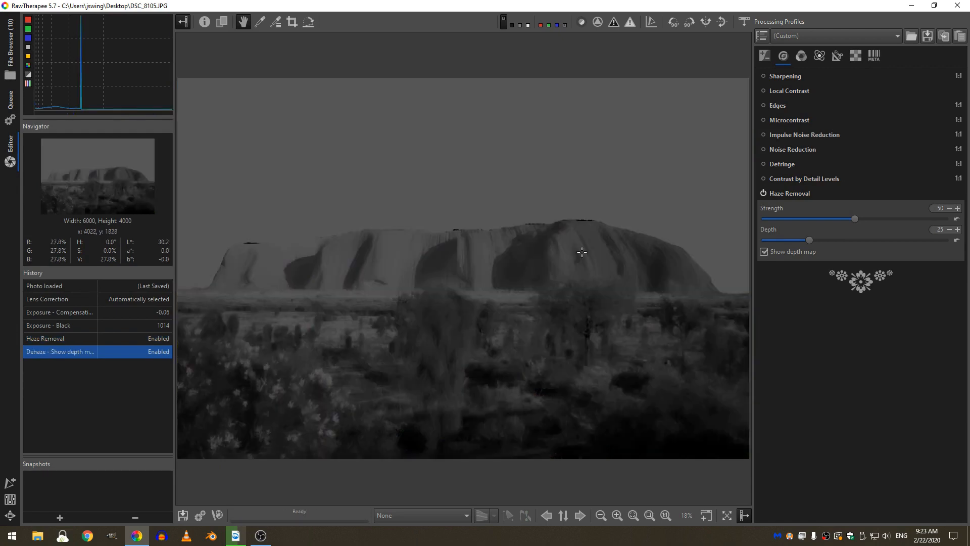
{"action": "left_click", "coordinate": [764, 251]}
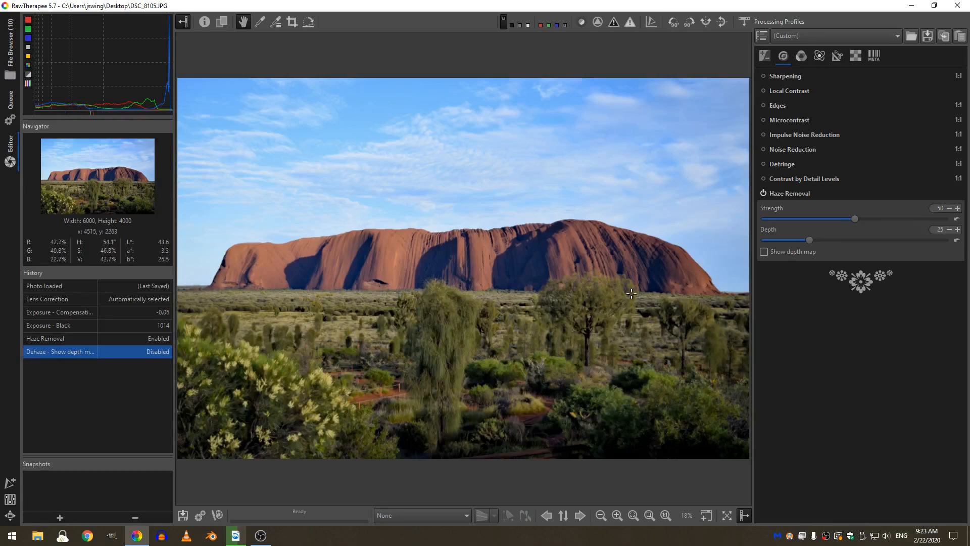
Set Haze Removal strength to 8 and depth to 16 using the depth map, and compare the effect off and on.
{"action": "left_click", "coordinate": [764, 251]}
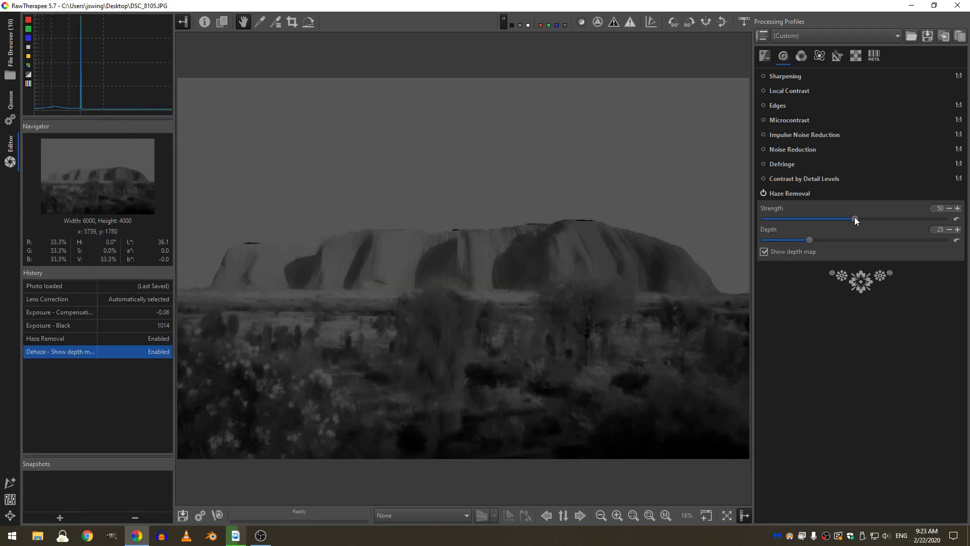
{"action": "left_click_drag", "start_coordinate": [854, 219], "coordinate": [781, 241]}
{"action": "left_click", "coordinate": [809, 240]}
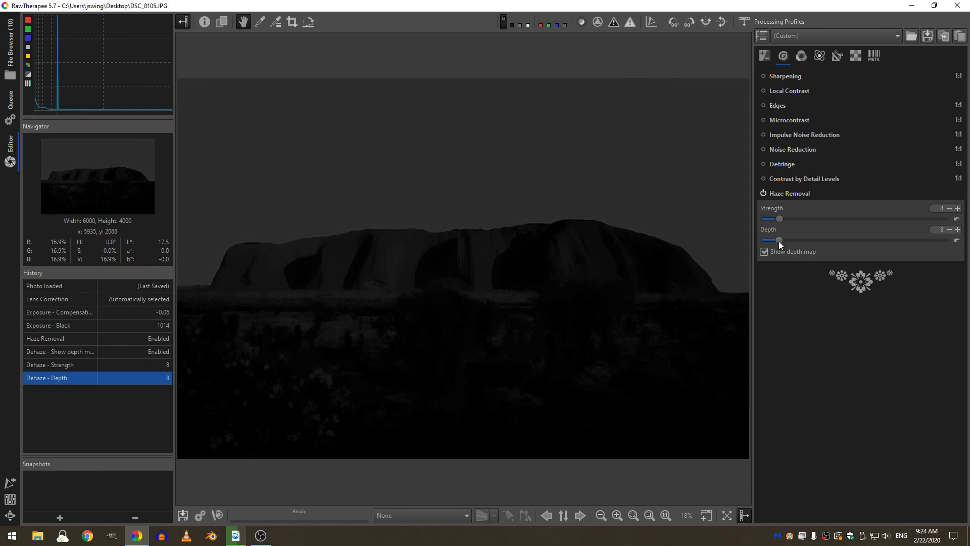
{"action": "left_click_drag", "start_coordinate": [781, 240], "coordinate": [794, 244]}
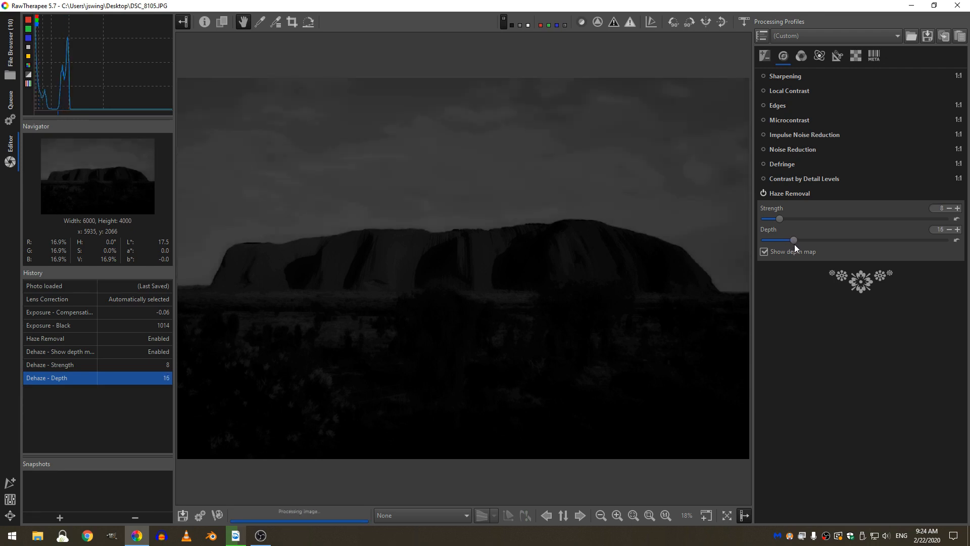
{"action": "left_click", "coordinate": [762, 252]}
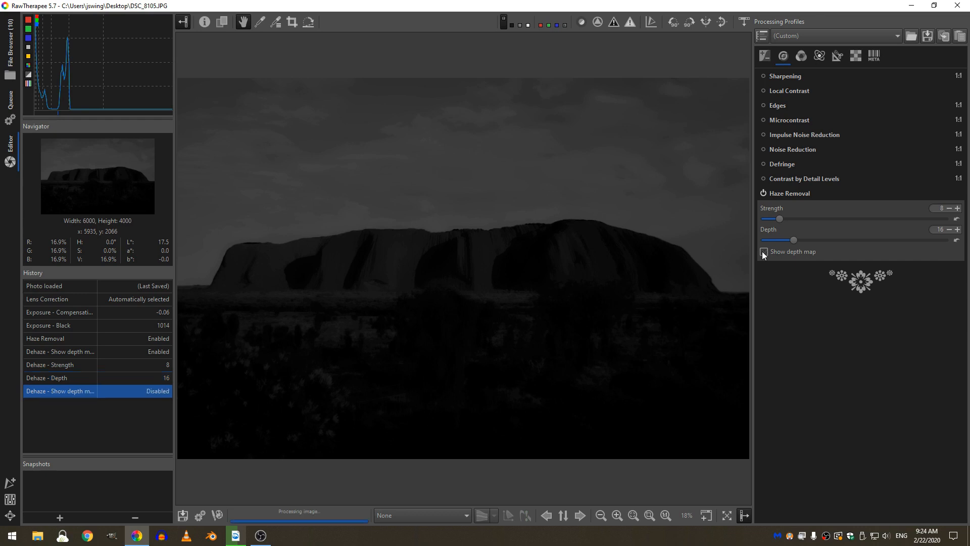
{"action": "left_click", "coordinate": [763, 193]}
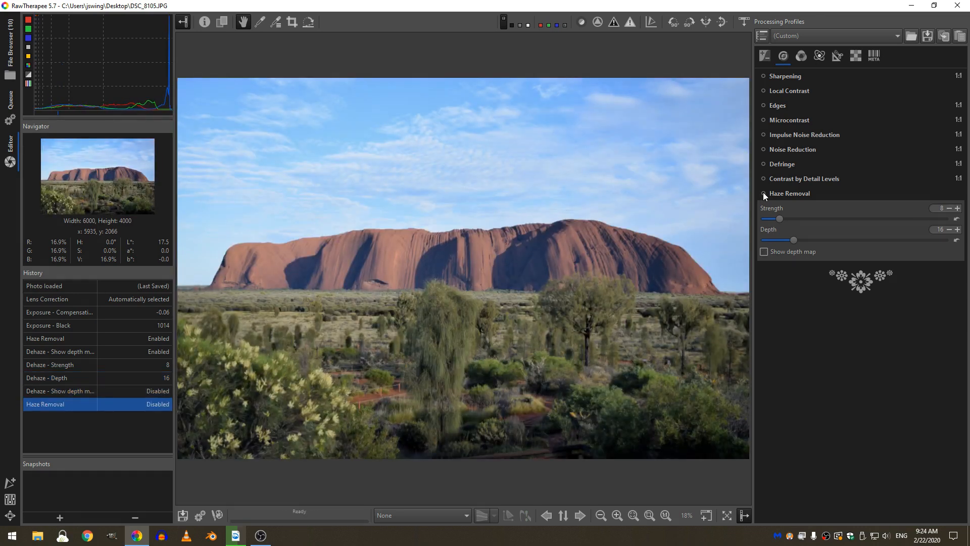
{"action": "left_click", "coordinate": [763, 193]}
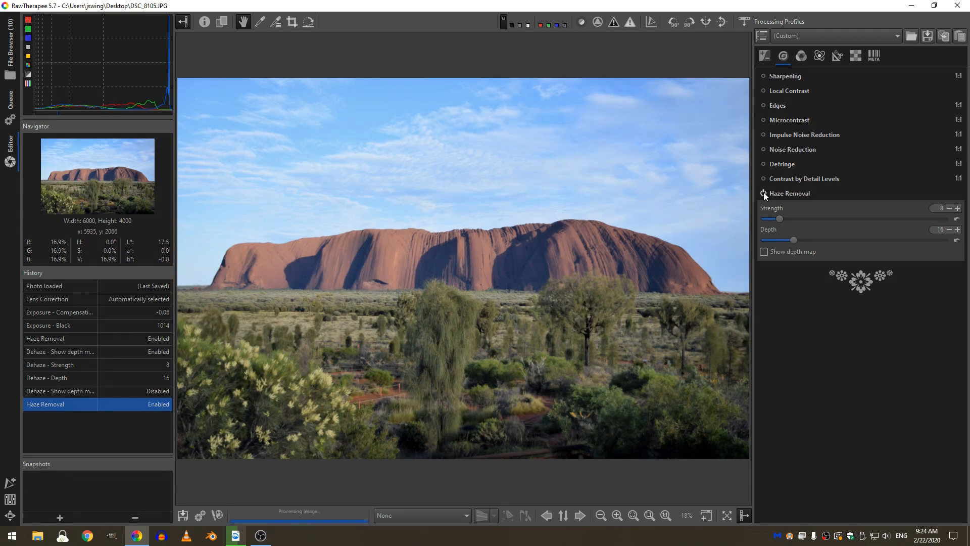
Try Haze Removal strengths of 88 and 36, and reset the strength to its default of 50.
{"action": "left_click_drag", "start_coordinate": [780, 219], "coordinate": [923, 230]}
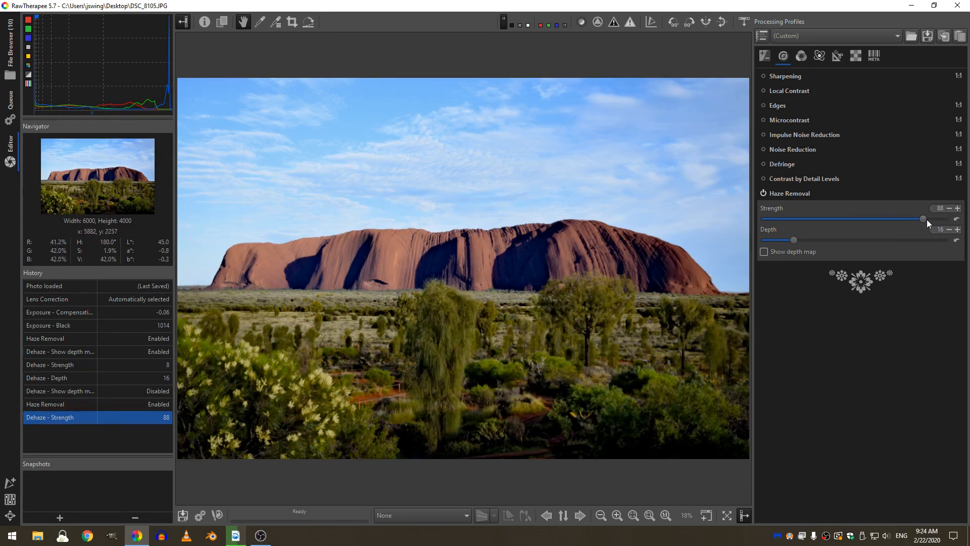
{"action": "left_click_drag", "start_coordinate": [862, 223], "coordinate": [828, 229]}
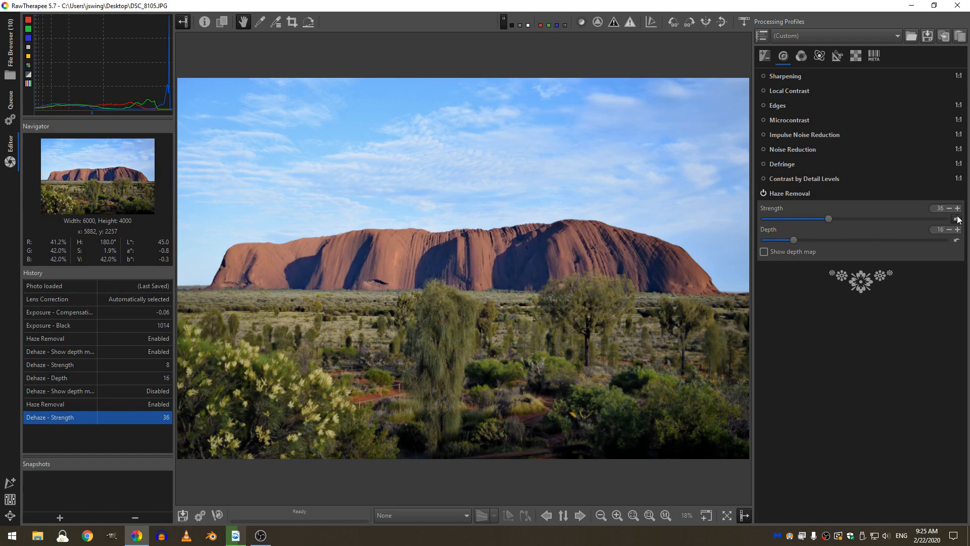
{"action": "left_click", "coordinate": [956, 219]}
Compare the photo with and without Haze Removal, leave it enabled, and collapse its section.
{"action": "left_click", "coordinate": [764, 193]}
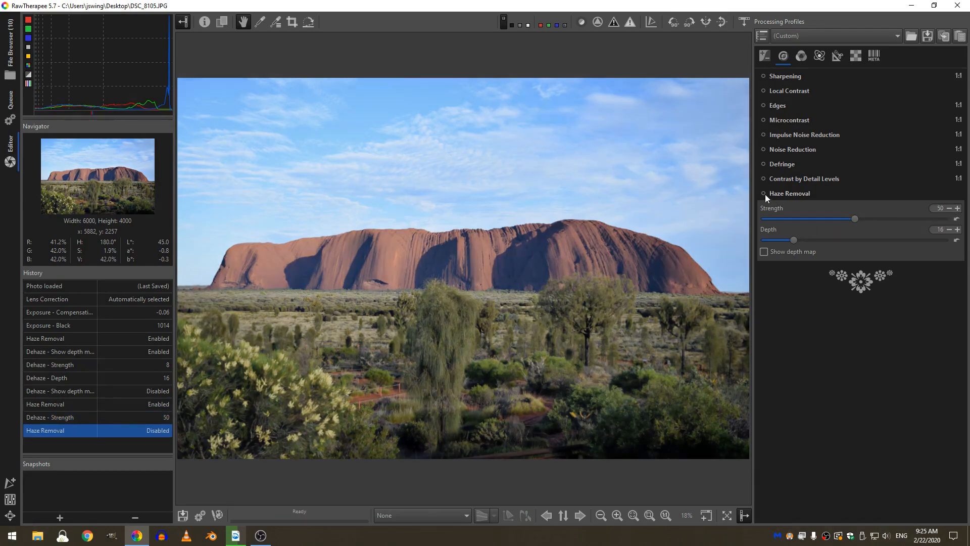
{"action": "left_click", "coordinate": [764, 193]}
{"action": "left_click", "coordinate": [763, 193]}
{"action": "left_click", "coordinate": [764, 193]}
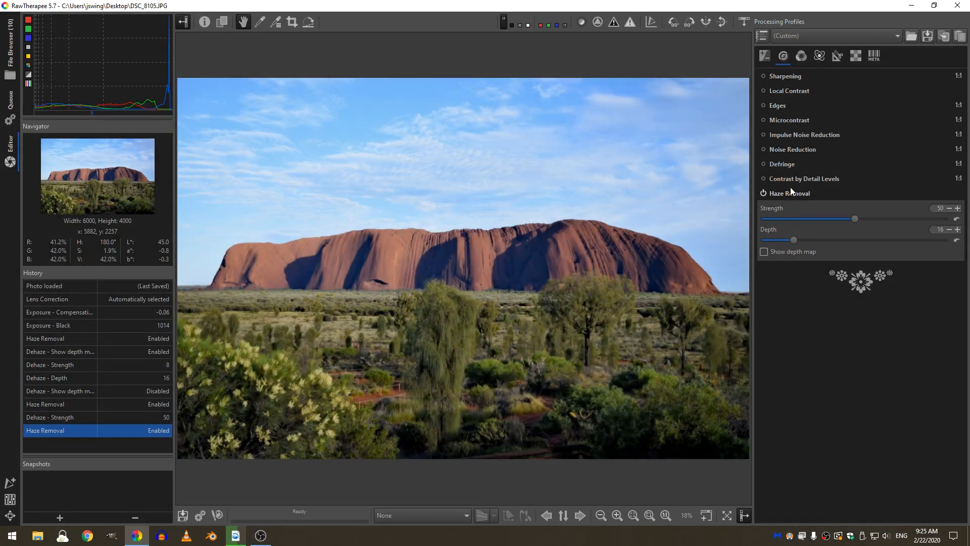
{"action": "left_click", "coordinate": [788, 193]}
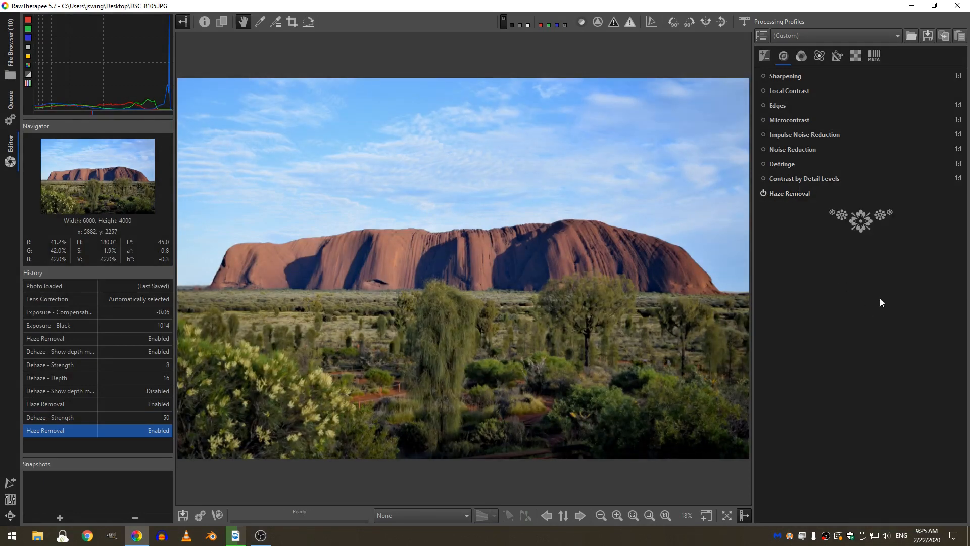
Set the exposure Tone curve 1 to the Flexible curve type.
{"action": "left_click", "coordinate": [766, 60]}
{"action": "left_click", "coordinate": [816, 331]}
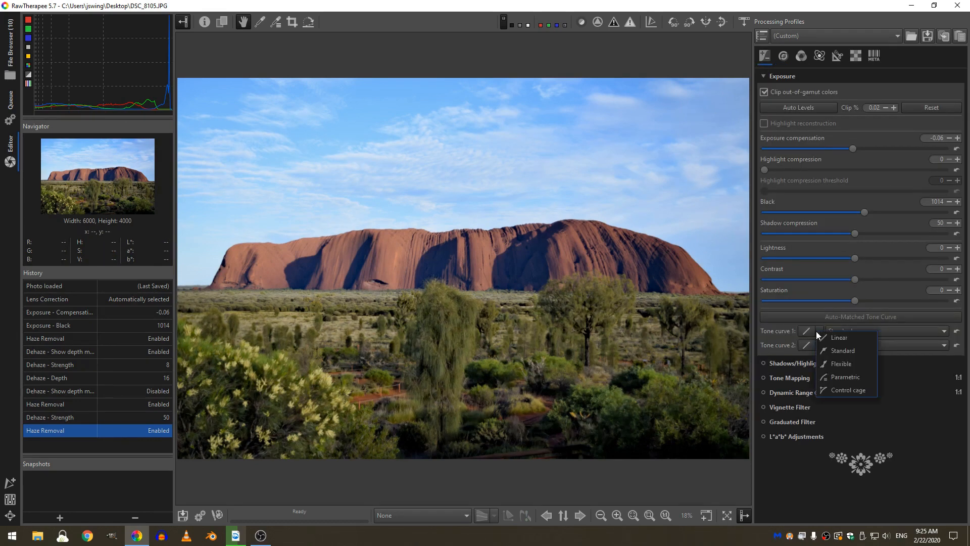
{"action": "left_click", "coordinate": [832, 341]}
{"action": "left_click", "coordinate": [818, 330]}
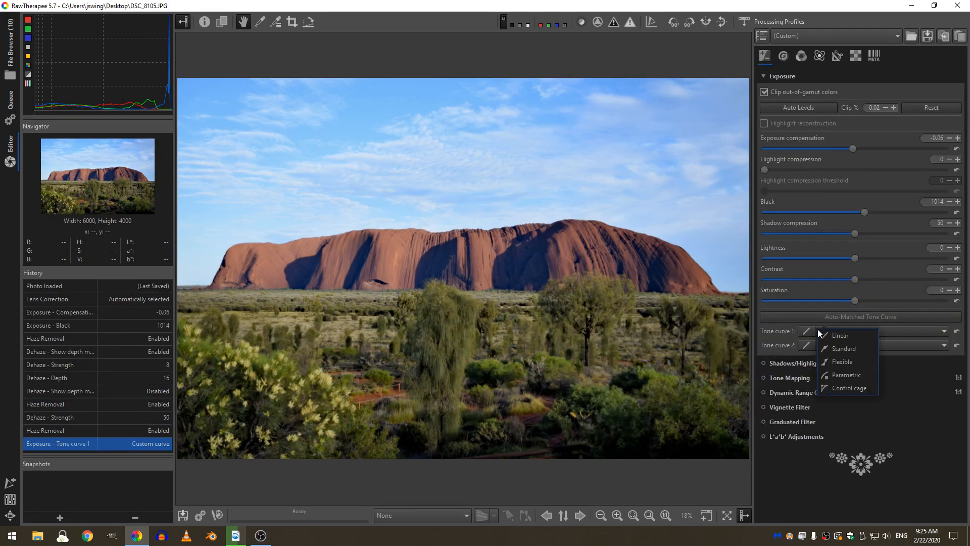
{"action": "left_click", "coordinate": [855, 360]}
{"action": "scroll", "coordinate": [836, 380], "scroll_direction": "down", "scroll_amount": 1}
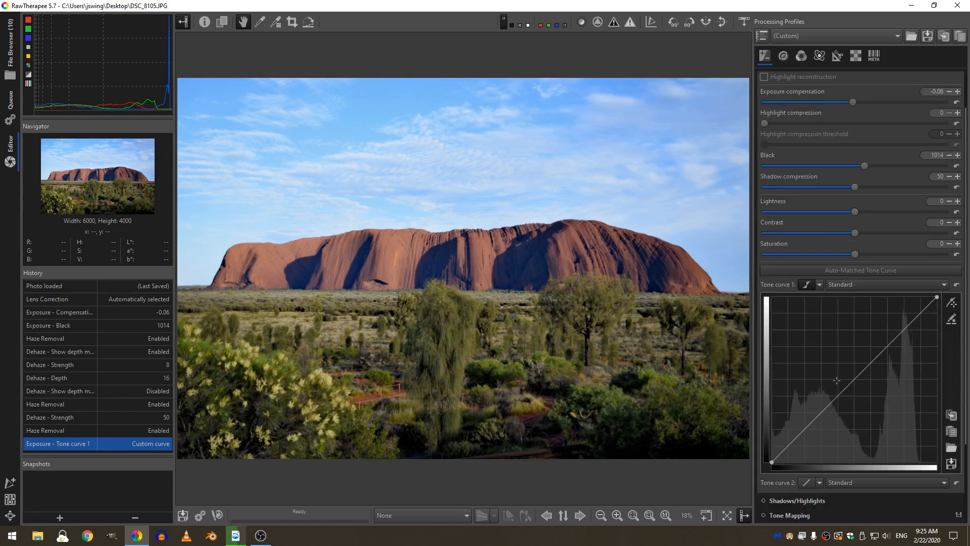
{"action": "scroll", "coordinate": [837, 380], "scroll_direction": "down", "scroll_amount": 2}
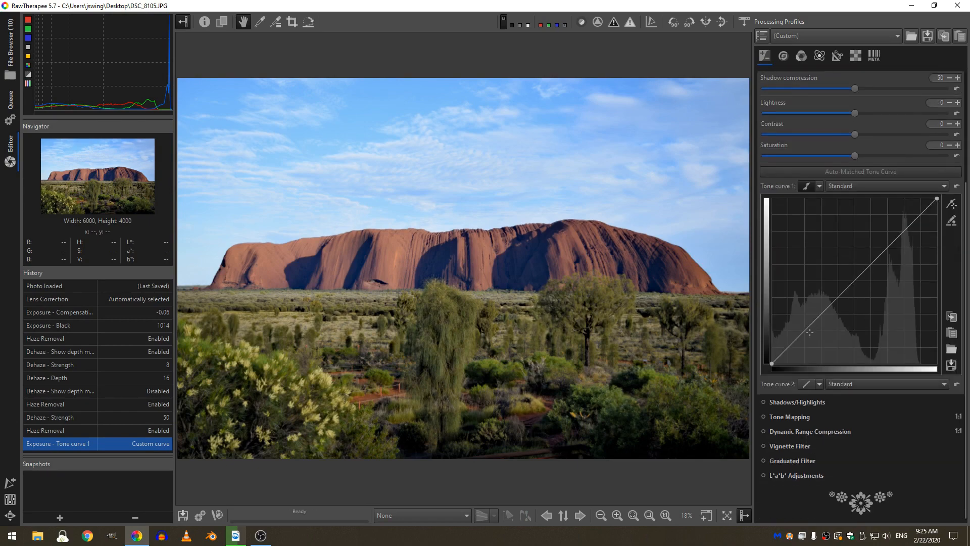
Shape Tone curve 1 into an S-curve by lowering the shadows, raising the highlights and fine-tuning the points.
{"action": "left_click_drag", "start_coordinate": [803, 332], "coordinate": [822, 327]}
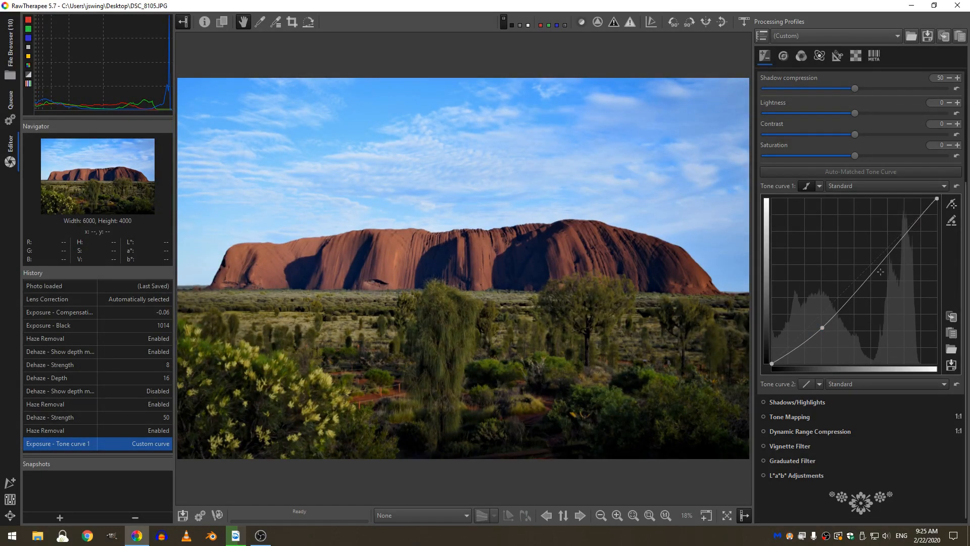
{"action": "left_click_drag", "start_coordinate": [886, 255], "coordinate": [896, 237]}
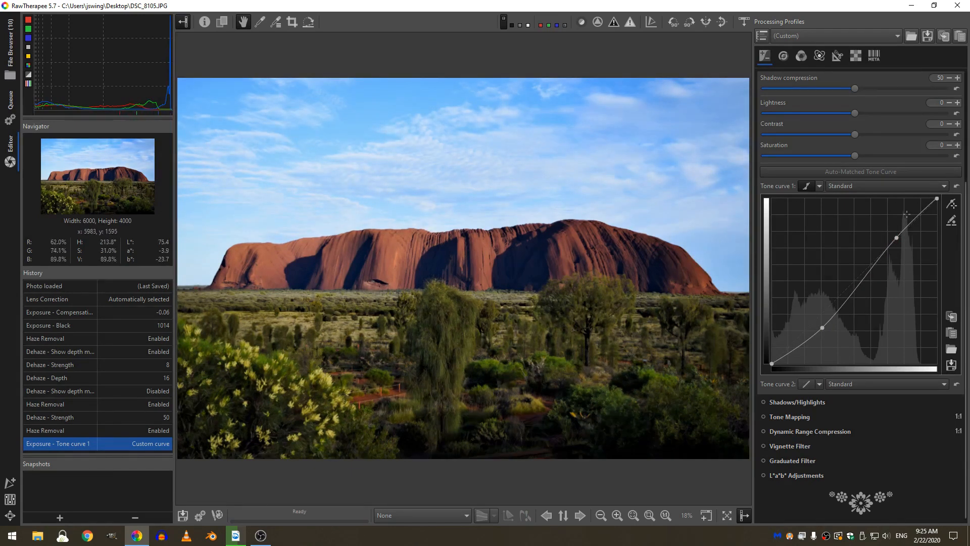
{"action": "left_click_drag", "start_coordinate": [897, 238], "coordinate": [886, 216]}
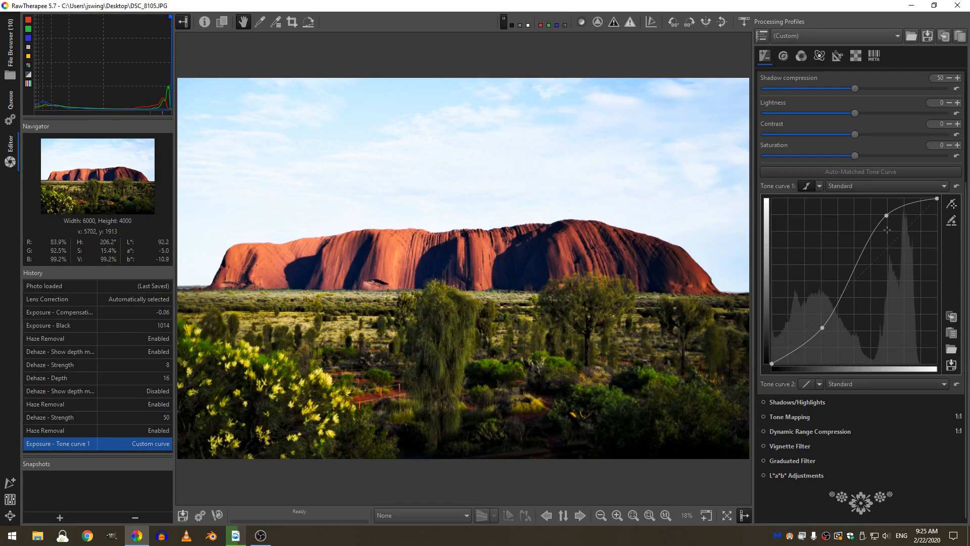
{"action": "left_click_drag", "start_coordinate": [886, 215], "coordinate": [875, 249]}
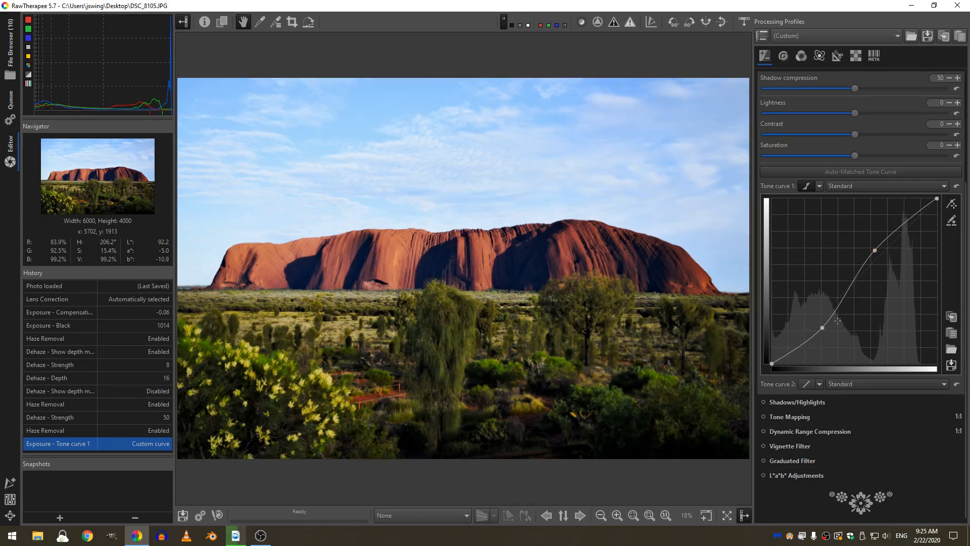
{"action": "left_click_drag", "start_coordinate": [821, 332], "coordinate": [823, 328]}
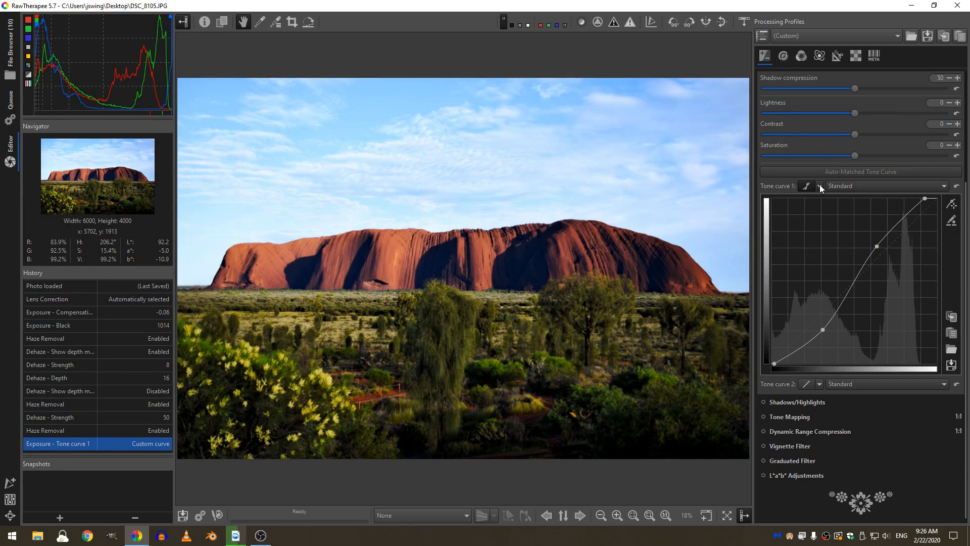
Compare the photo with a Linear Tone curve 1, and restore the Flexible S-curve.
{"action": "left_click", "coordinate": [819, 186]}
{"action": "left_click", "coordinate": [832, 190]}
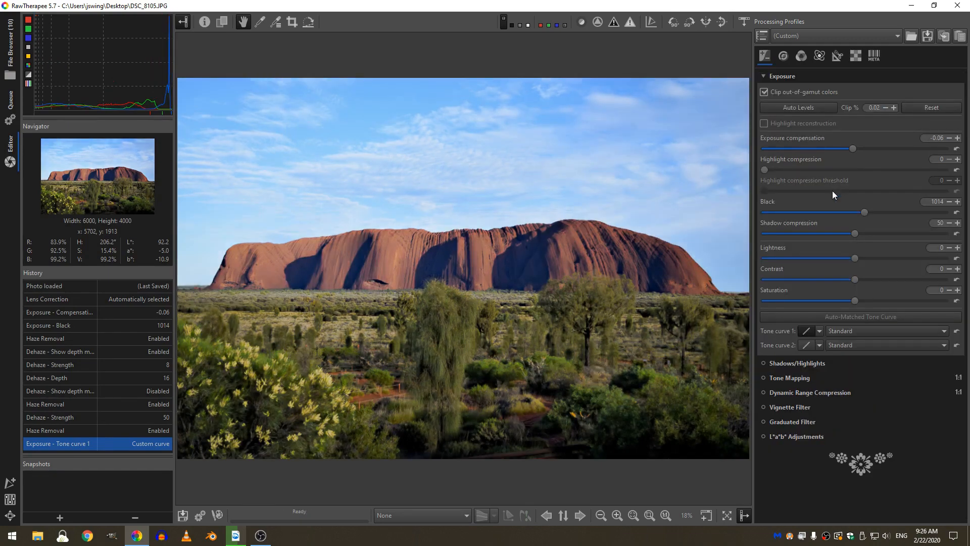
{"action": "left_click", "coordinate": [820, 331]}
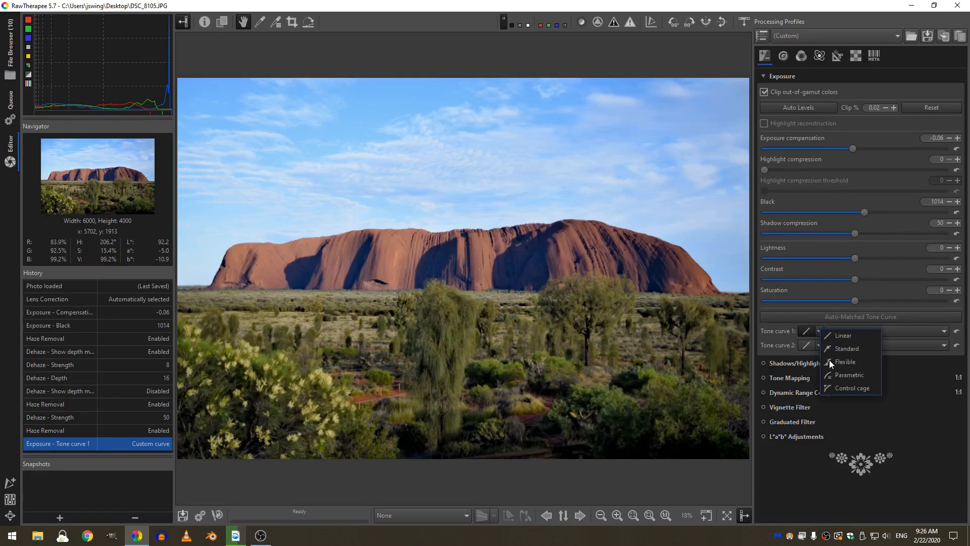
{"action": "left_click", "coordinate": [830, 363]}
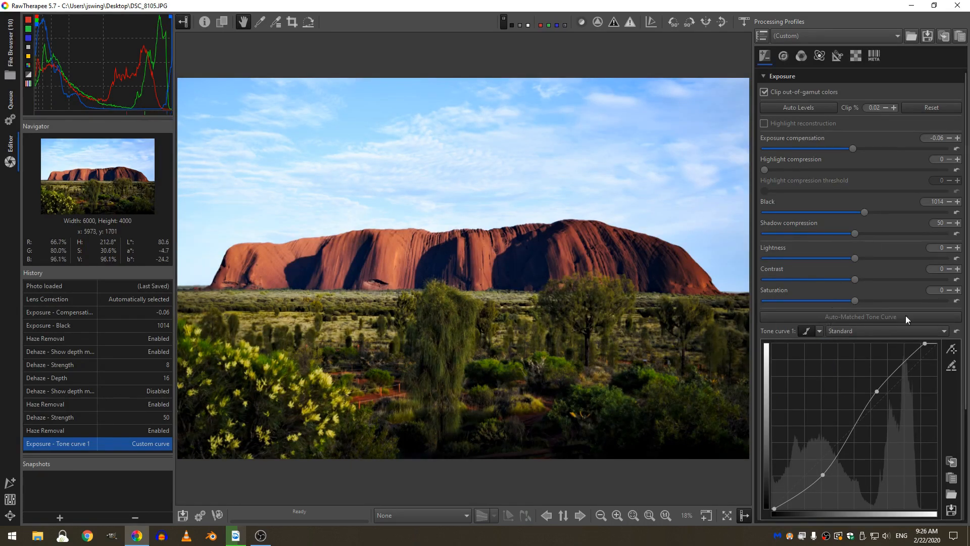
Set the photo's exposure Saturation to 20.
{"action": "left_click_drag", "start_coordinate": [876, 302], "coordinate": [878, 302]}
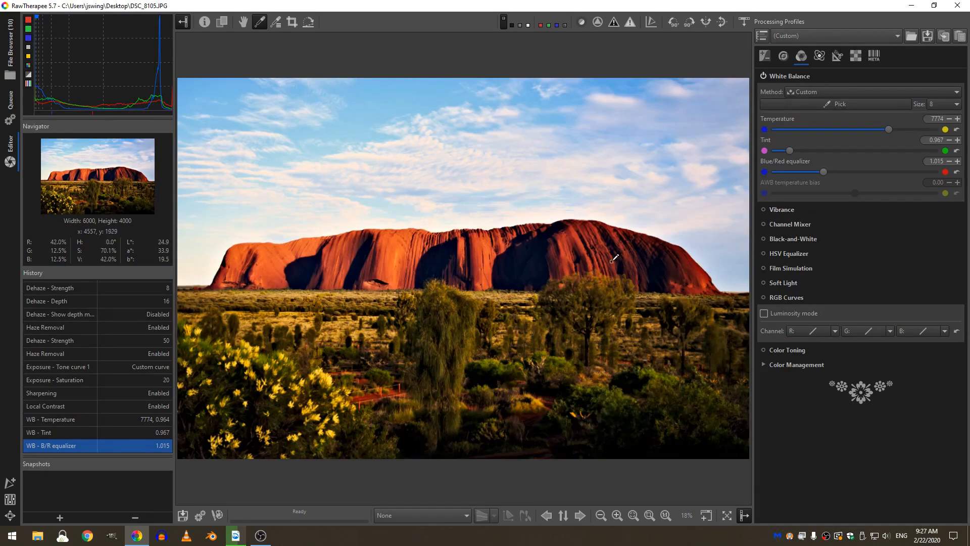
Collapse the RGB Curves and White Balance sections in the color tools.
{"action": "left_click", "coordinate": [792, 298]}
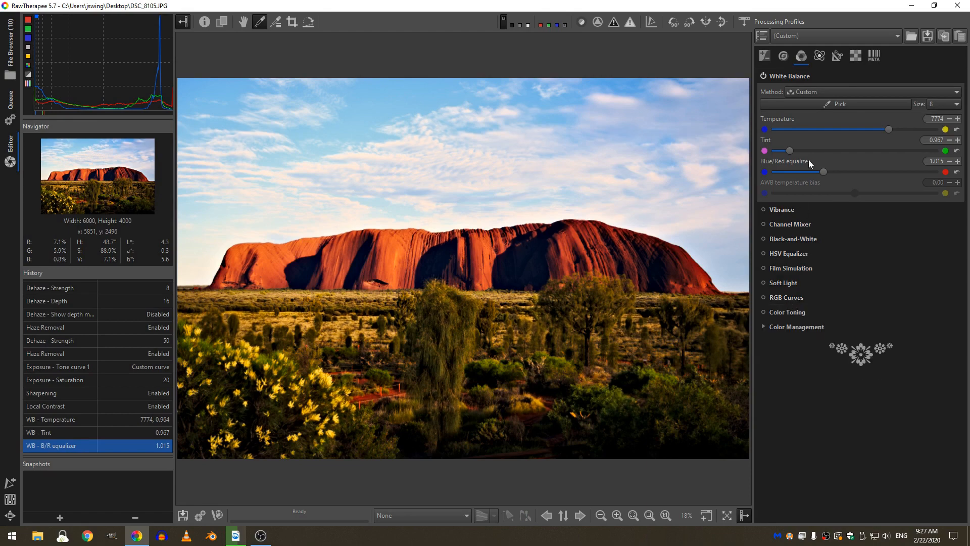
{"action": "left_click", "coordinate": [796, 75]}
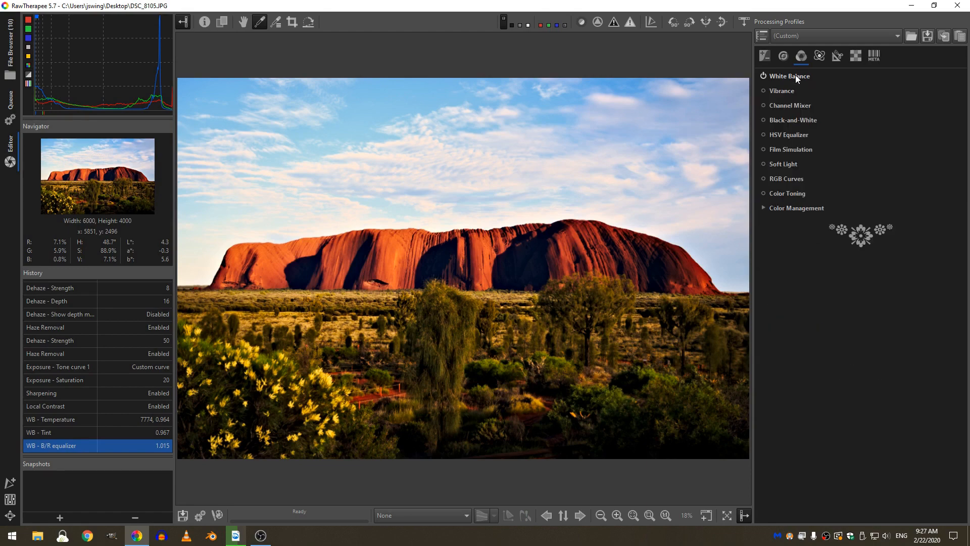
Enable the HSV Equalizer and set its Hue channel to the Equalizer curve type.
{"action": "left_click", "coordinate": [789, 135]}
{"action": "left_click", "coordinate": [763, 134]}
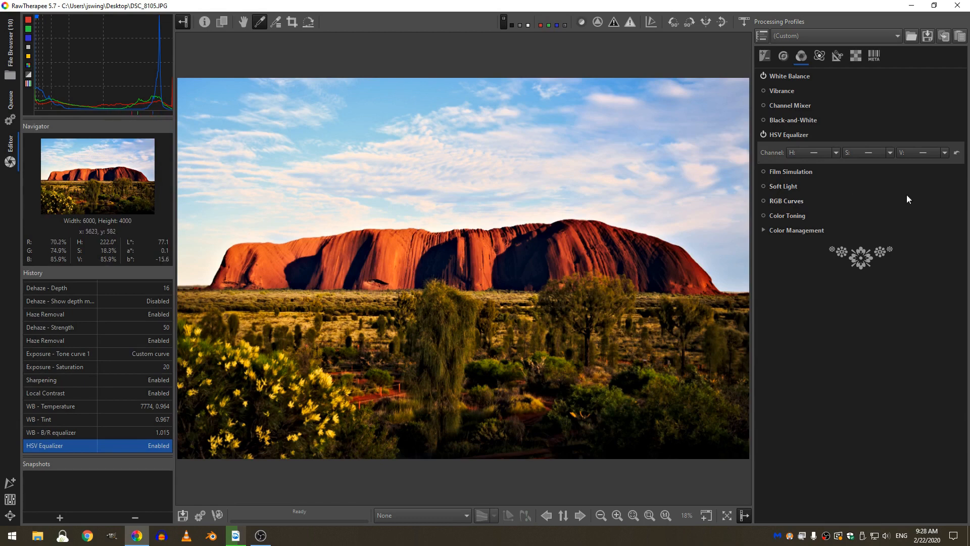
{"action": "left_click", "coordinate": [836, 152]}
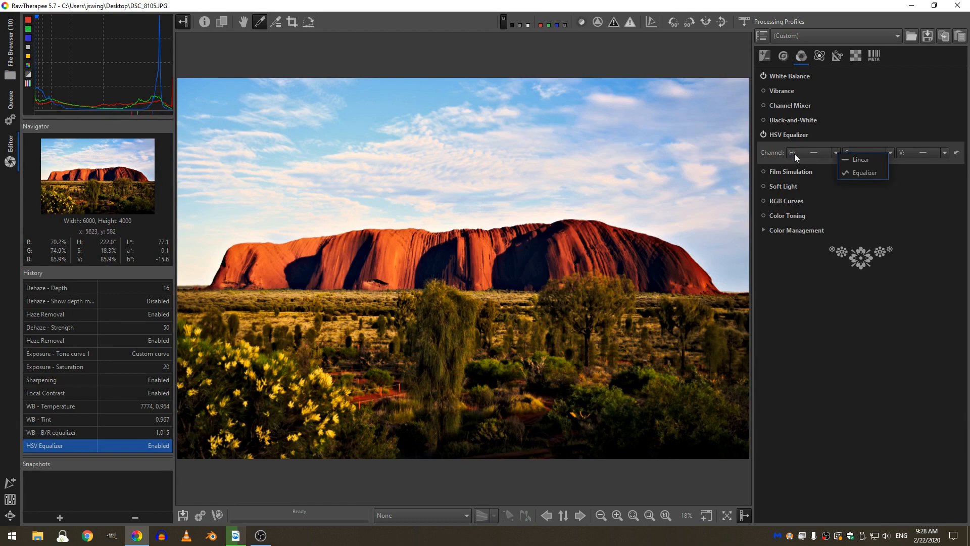
{"action": "left_click", "coordinate": [856, 172]}
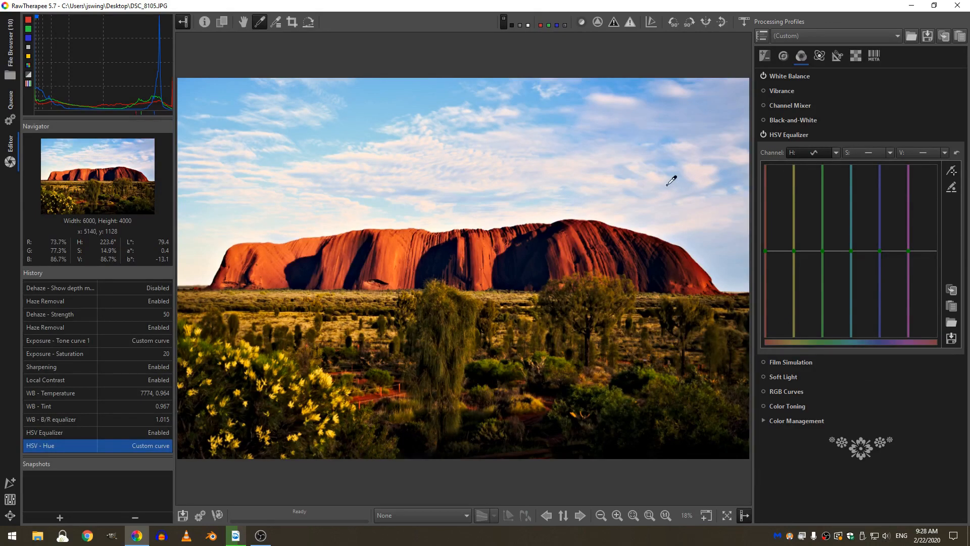
Activate on-image editing for the Hue curve and add blue control points sampled from the sky.
{"action": "left_click", "coordinate": [951, 170]}
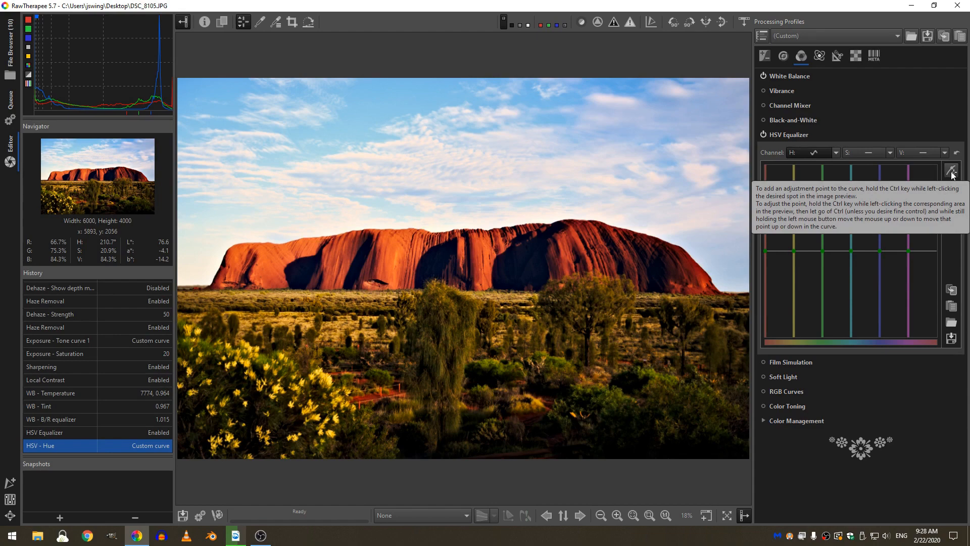
{"action": "left_click", "coordinate": [951, 171]}
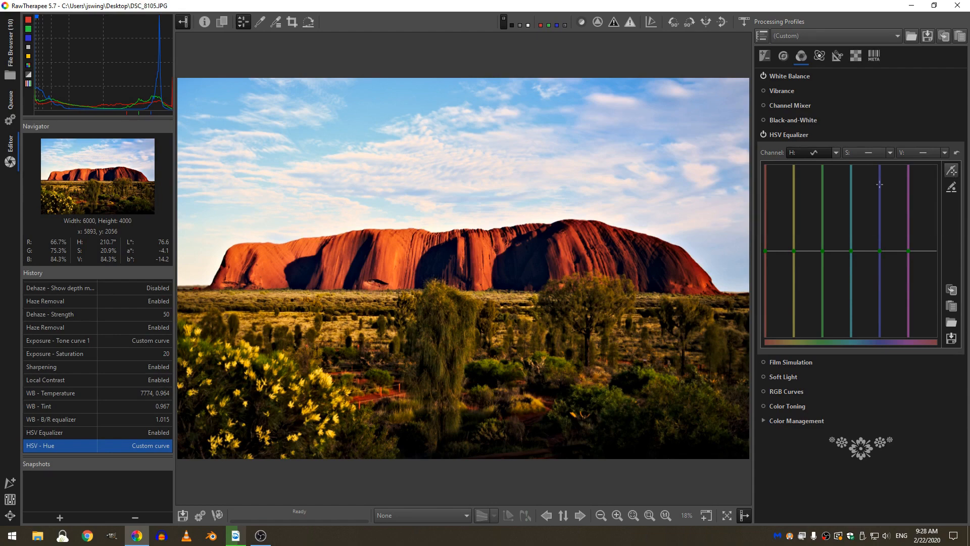
{"action": "left_click", "coordinate": [727, 267]}
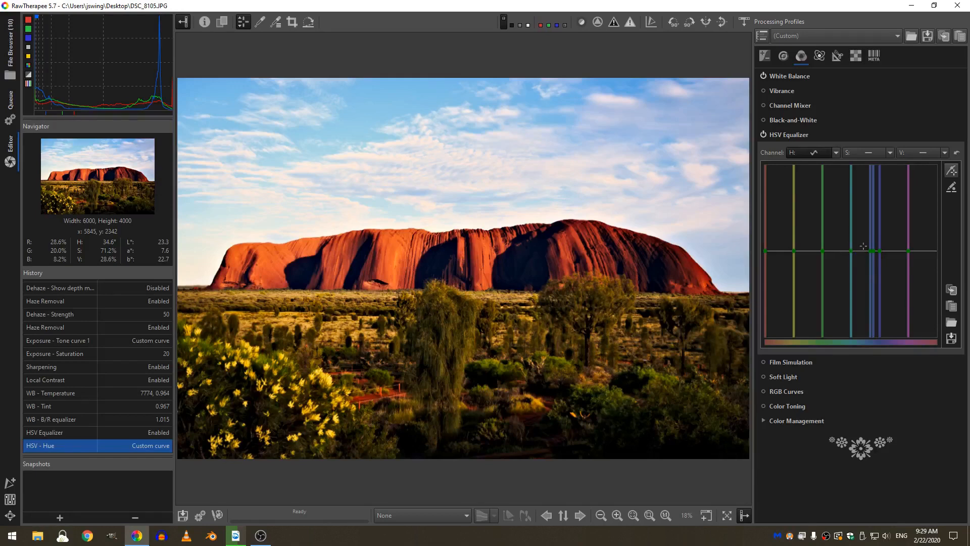
Remove the default control points from the Hue curve, keeping only the two blue points sampled from the sky.
{"action": "mouse_move", "coordinate": [849, 252]}
{"action": "left_mouse_down"}
{"action": "mouse_move", "coordinate": [797, 260]}
{"action": "mouse_move", "coordinate": [737, 361]}
{"action": "left_mouse_up"}
{"action": "left_click_drag", "start_coordinate": [794, 250], "coordinate": [755, 266]}
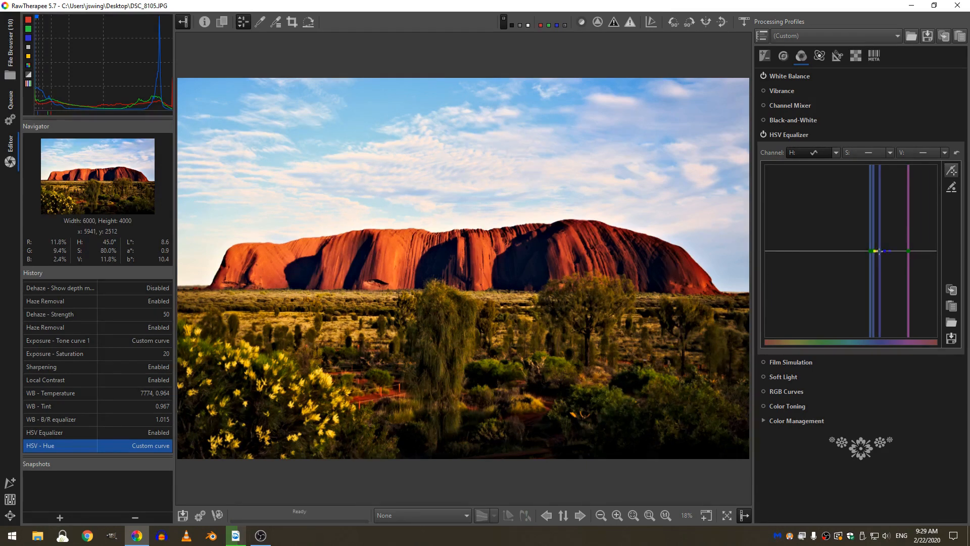
{"action": "left_click_drag", "start_coordinate": [880, 251], "coordinate": [888, 376]}
{"action": "left_click_drag", "start_coordinate": [907, 251], "coordinate": [952, 415]}
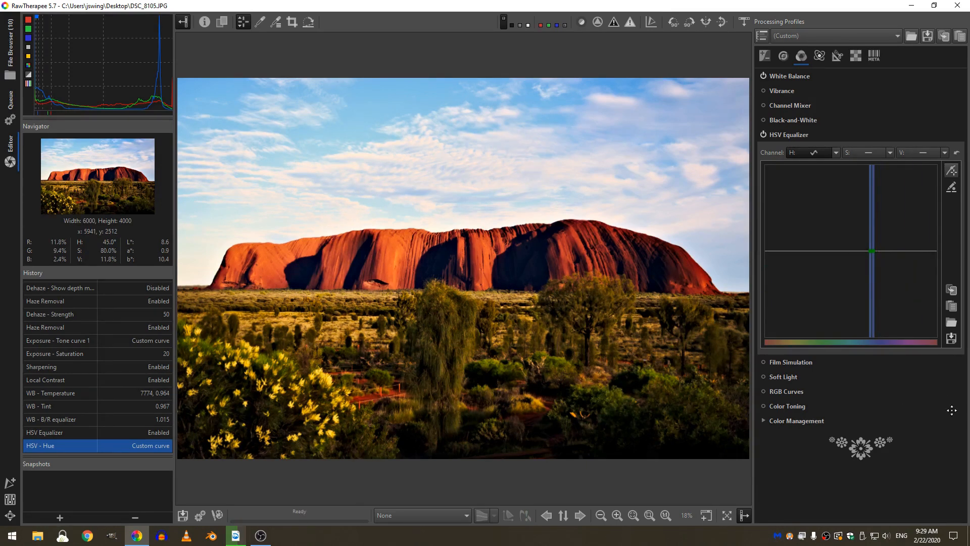
Try shifting one sky point up and down, and lower both blue points well below the Hue curve's neutral line for a pink sky.
{"action": "left_click_drag", "start_coordinate": [873, 222], "coordinate": [882, 173]}
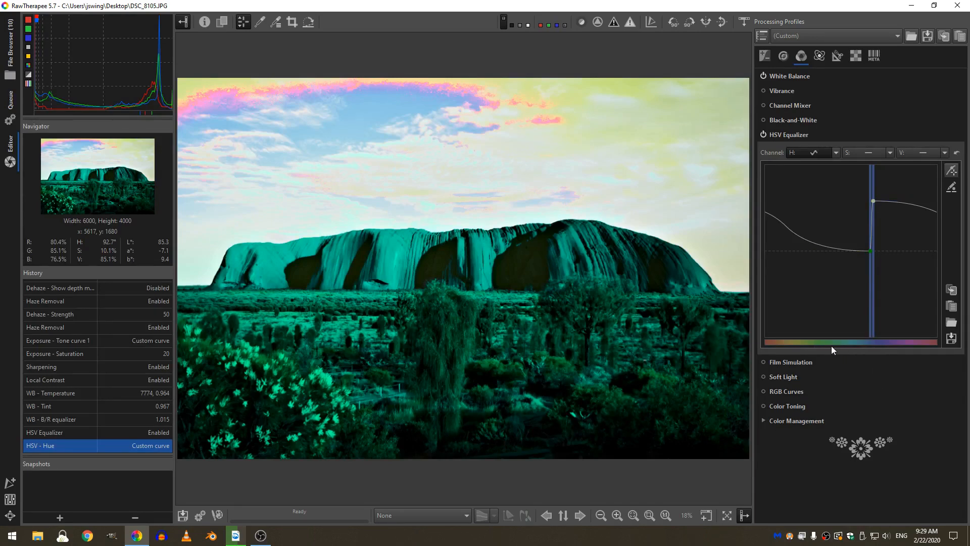
{"action": "left_click_drag", "start_coordinate": [873, 188], "coordinate": [873, 287]}
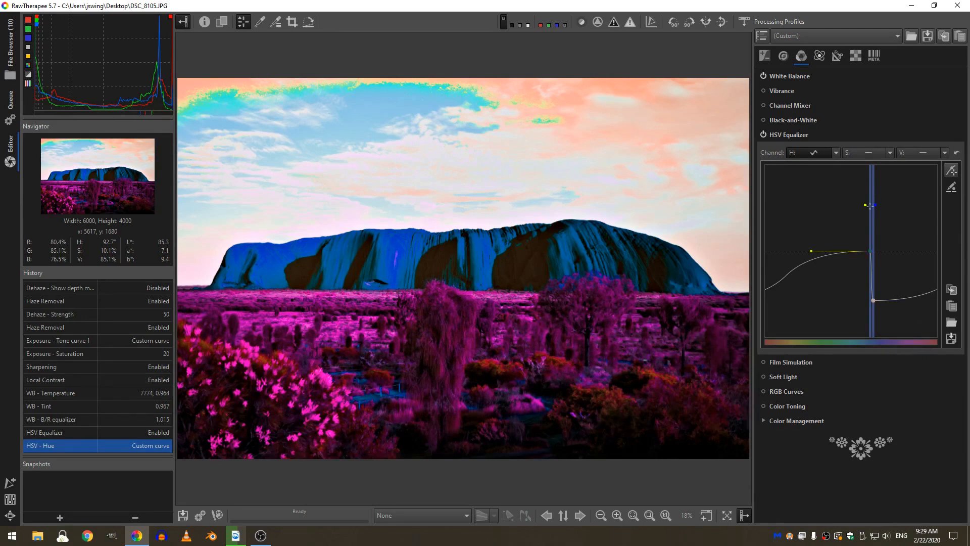
{"action": "left_click_drag", "start_coordinate": [865, 205], "coordinate": [864, 272]}
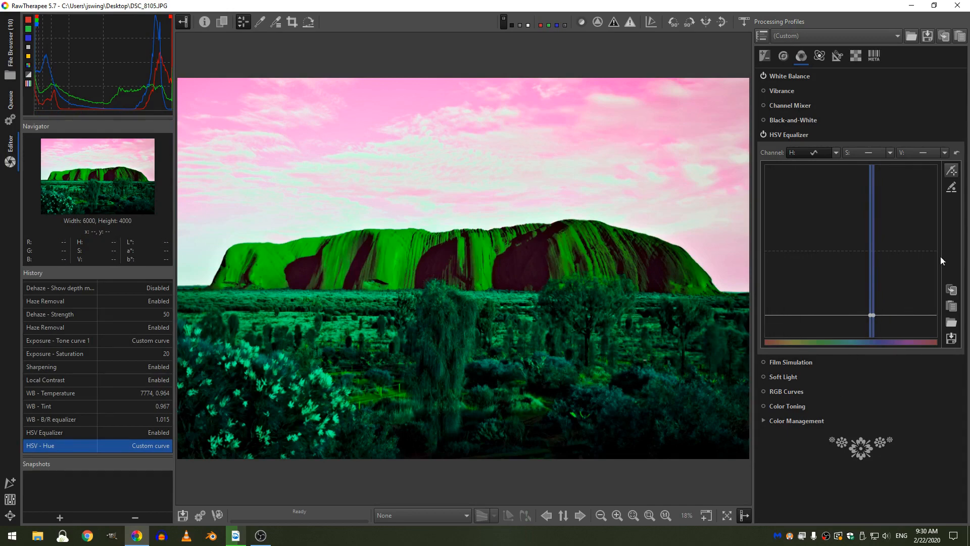
Add Hue curve points sampled from the rock and vegetation, and raise them to the neutral line to restore their natural colors.
{"action": "left_click", "coordinate": [952, 173]}
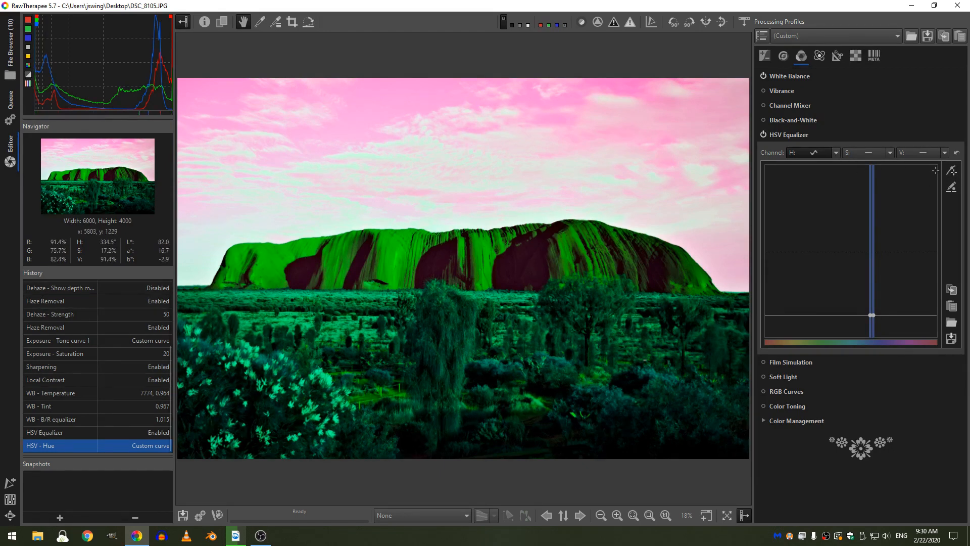
{"action": "left_click", "coordinate": [952, 171]}
{"action": "left_click", "coordinate": [275, 255], "text": "ctrl"}
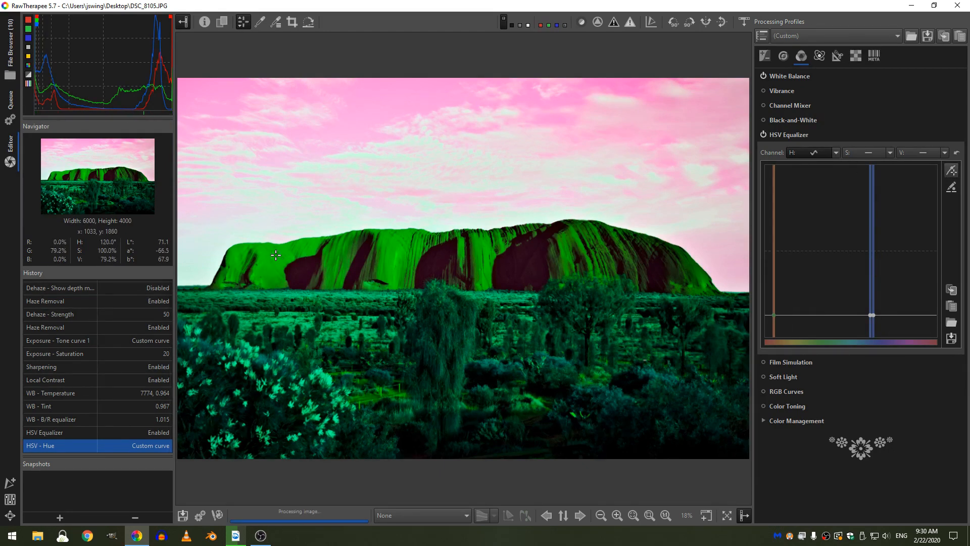
{"action": "left_click_drag", "start_coordinate": [775, 229], "coordinate": [773, 165]}
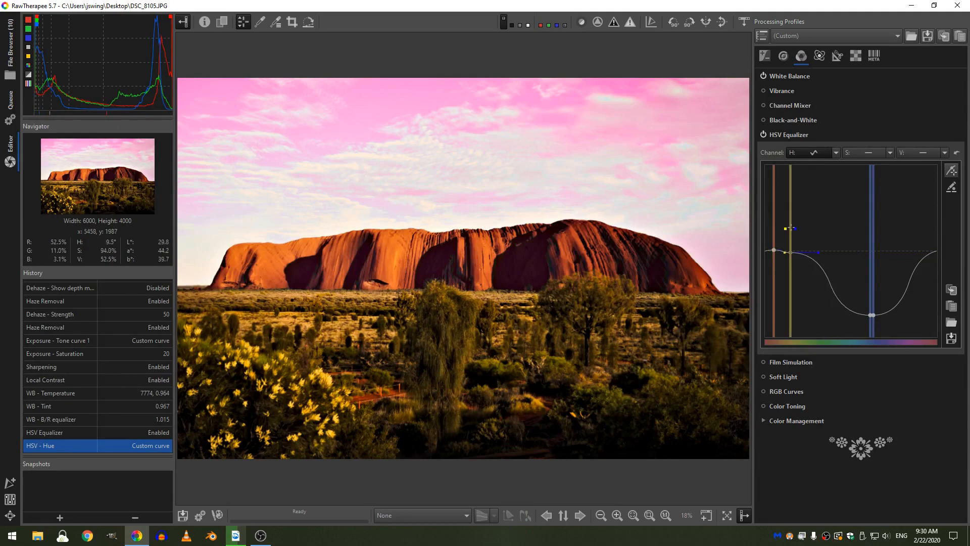
{"action": "left_click", "coordinate": [791, 226]}
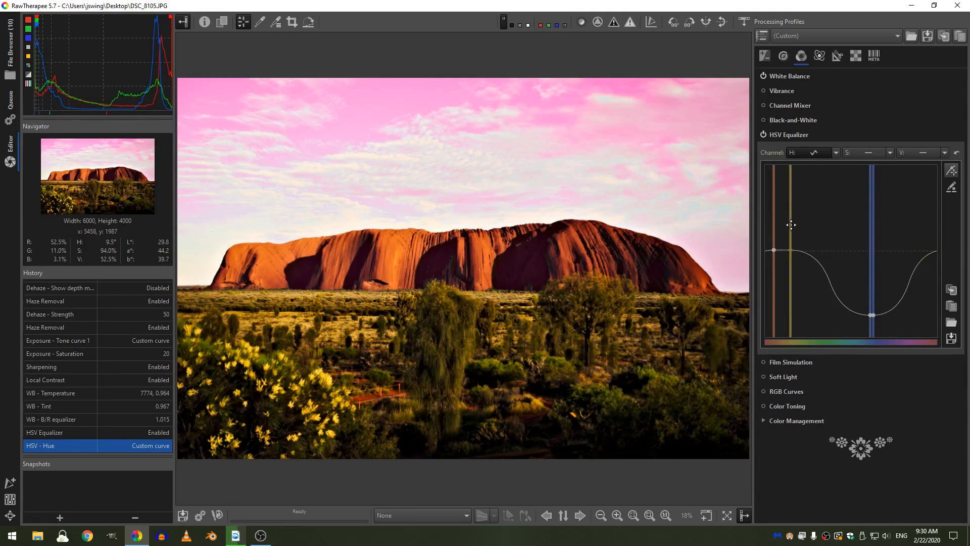
{"action": "left_click", "coordinate": [725, 310], "text": "ctrl"}
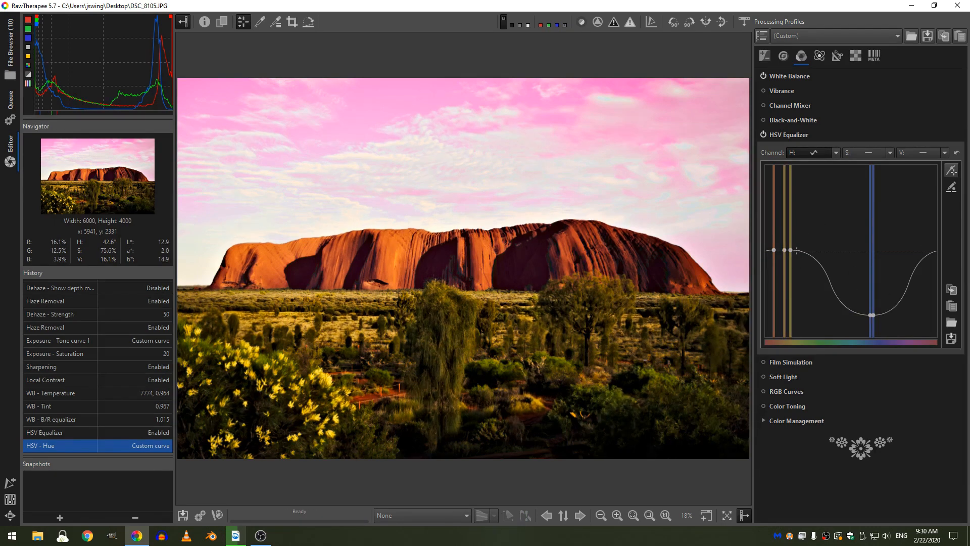
Narrow the Hue curve's dip around the blue points by extending the neighbouring tangents, and inspect the rock's shaded areas up close.
{"action": "left_click_drag", "start_coordinate": [795, 251], "coordinate": [829, 249]}
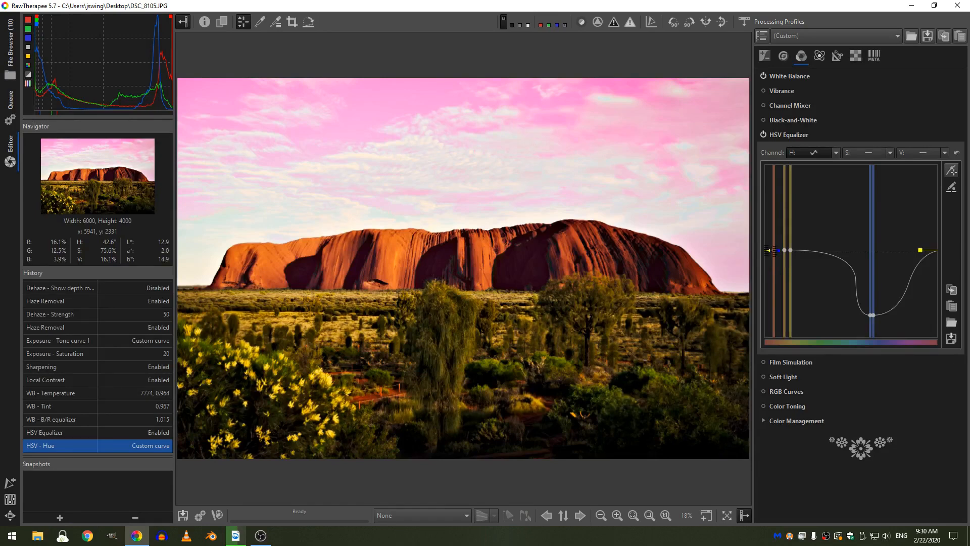
{"action": "left_click_drag", "start_coordinate": [767, 250], "coordinate": [732, 257]}
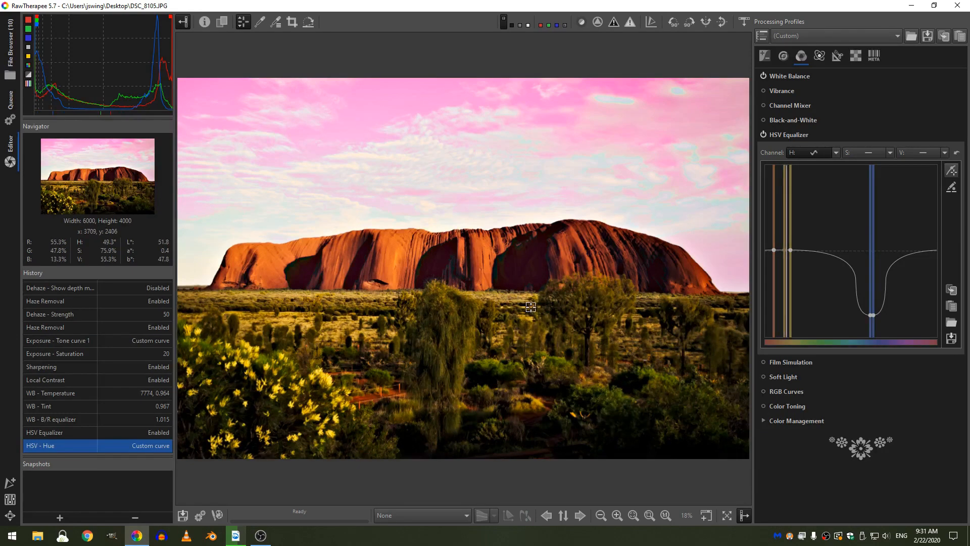
{"action": "scroll", "coordinate": [530, 307], "scroll_direction": "up", "scroll_amount": 4}
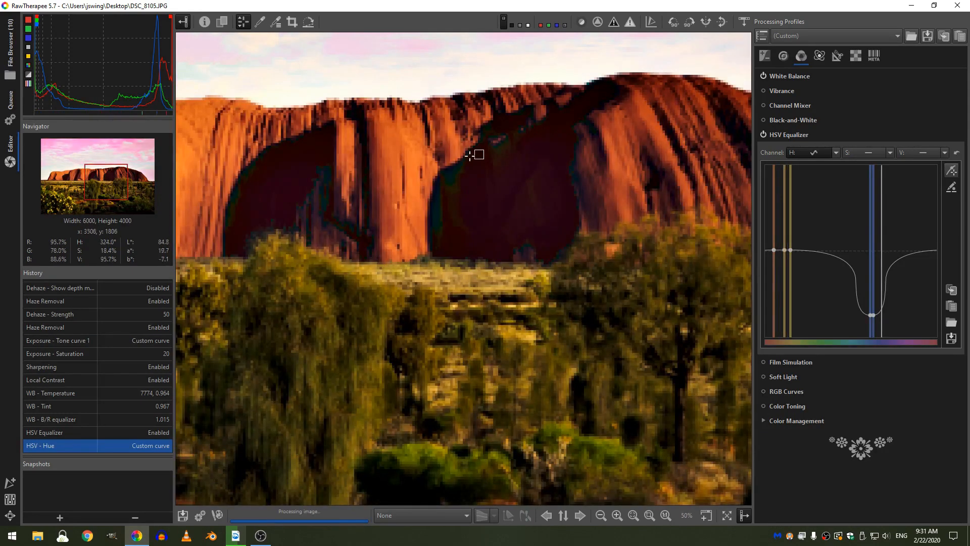
{"action": "scroll", "coordinate": [433, 184], "scroll_direction": "down", "scroll_amount": 4}
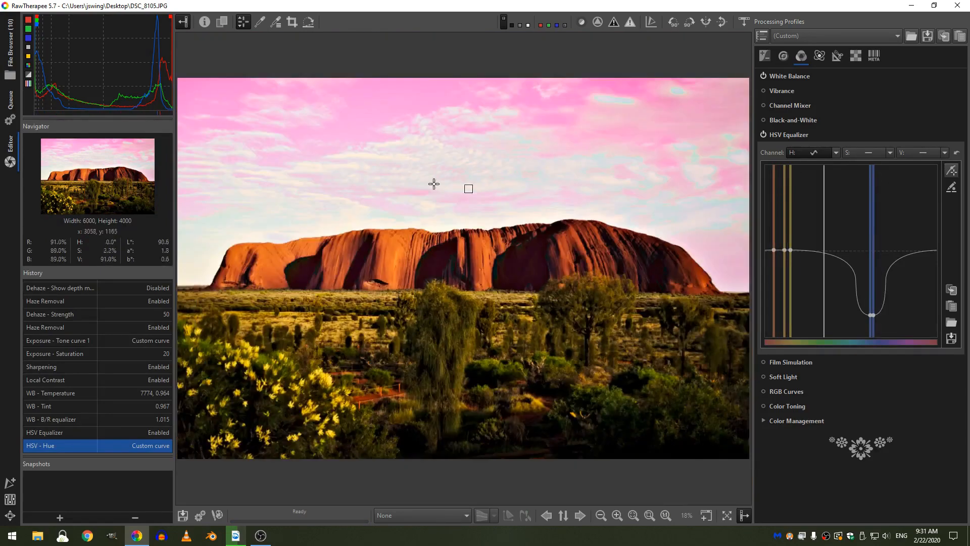